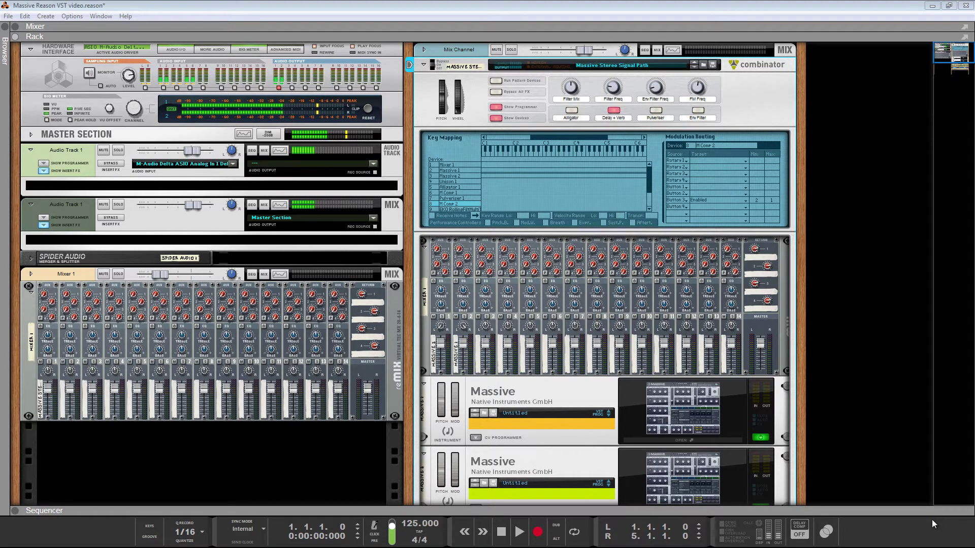
# - Open the editors of both Massive instruments side by side and look over the FX1 effect types in Massive 1
pyautogui.click(670, 402)
pyautogui.click(680, 480)
pyautogui.click(517, 69)
pyautogui.click(667, 436)
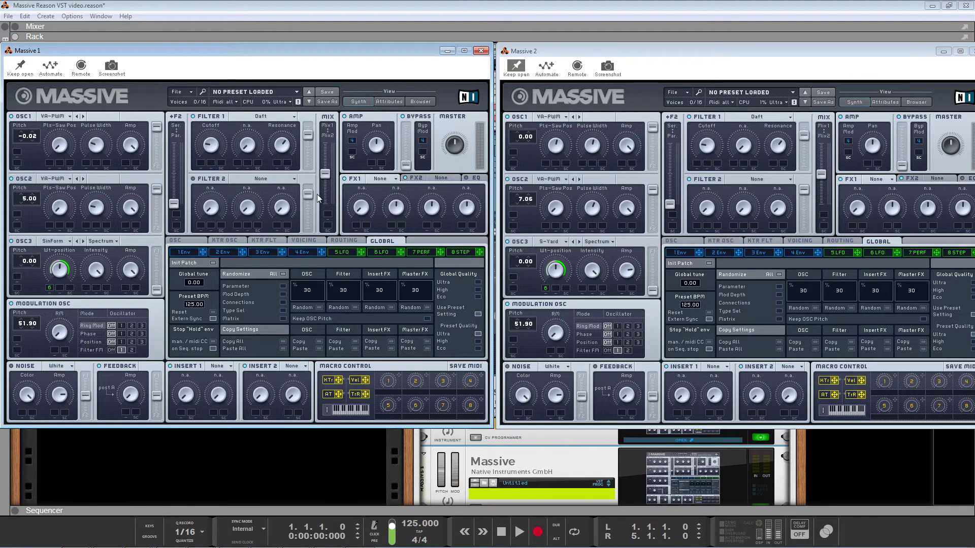
pyautogui.click(384, 180)
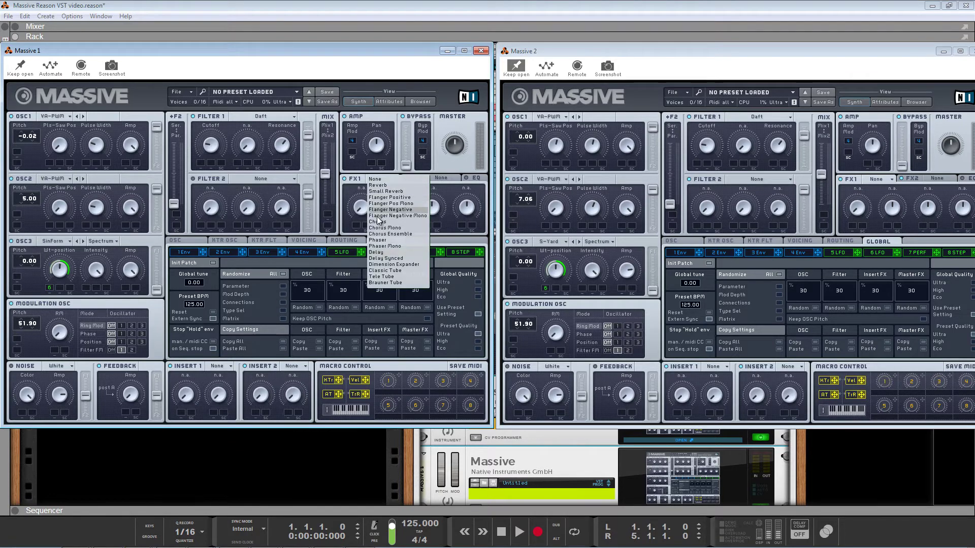
pyautogui.click(363, 180)
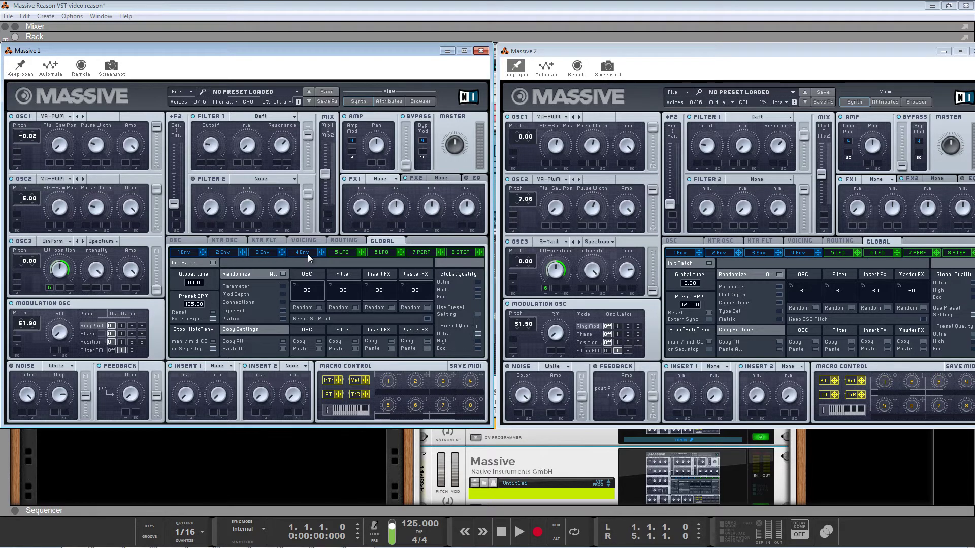
# - In the Voicing settings of Massive 1, shift the Pan Position spread slightly toward Full Inv, and minimize both Massive editors
pyautogui.click(304, 241)
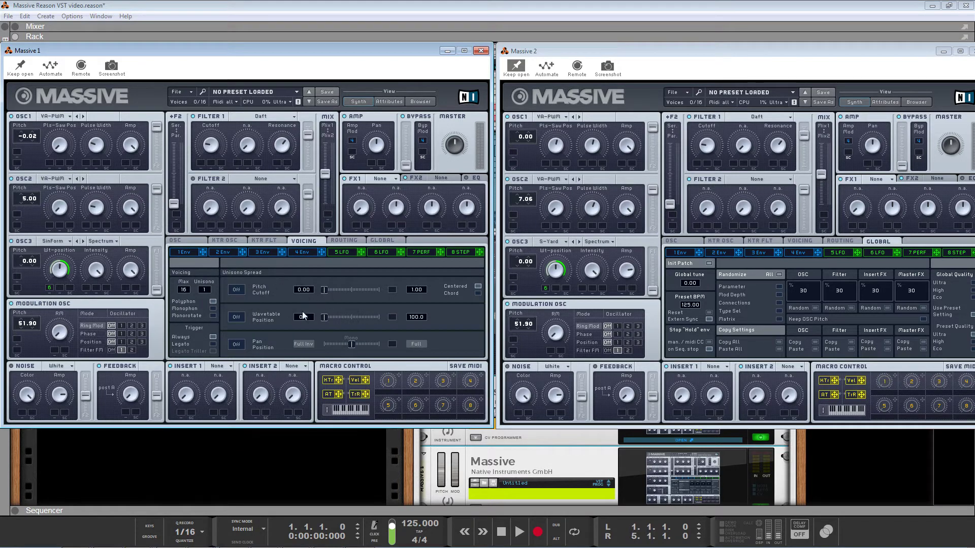
pyautogui.click(236, 345)
pyautogui.moveTo(351, 350)
pyautogui.mouseDown()
pyautogui.moveTo(374, 349)
pyautogui.moveTo(345, 349)
pyautogui.mouseUp()
pyautogui.click(236, 345)
pyautogui.click(446, 51)
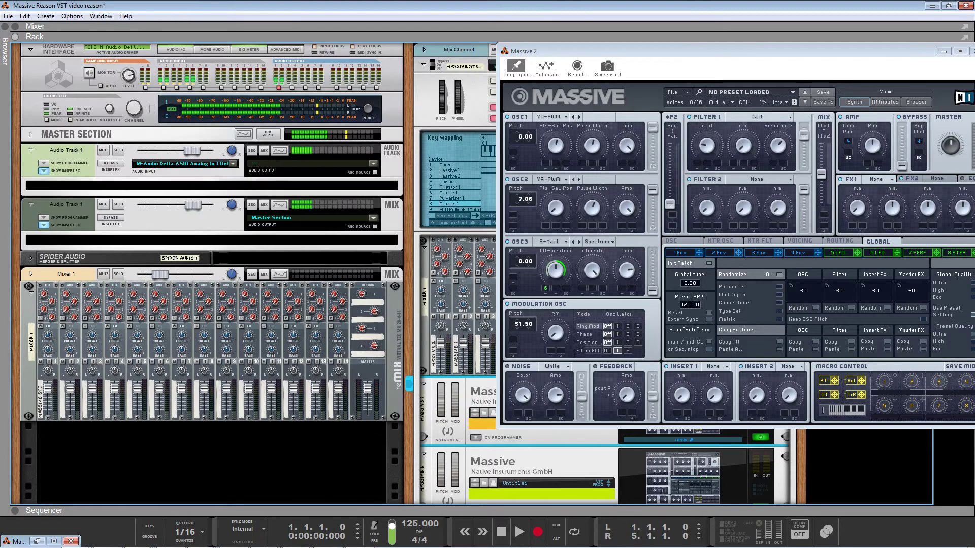
pyautogui.click(943, 52)
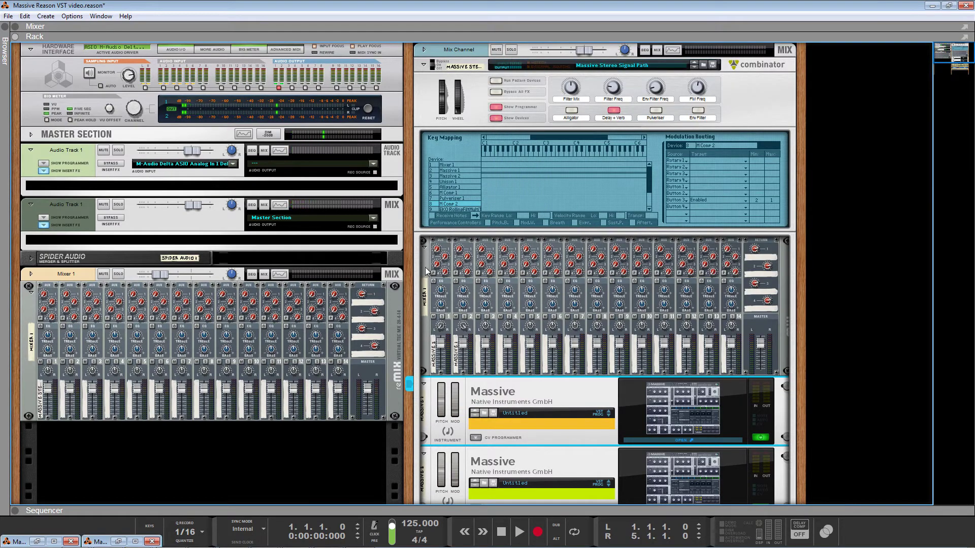
# - Look over the devices inside the Combinator and briefly reopen the Massive 1 editor
pyautogui.scroll(-1, 429, 271)
pyautogui.scroll(-6, 434, 276)
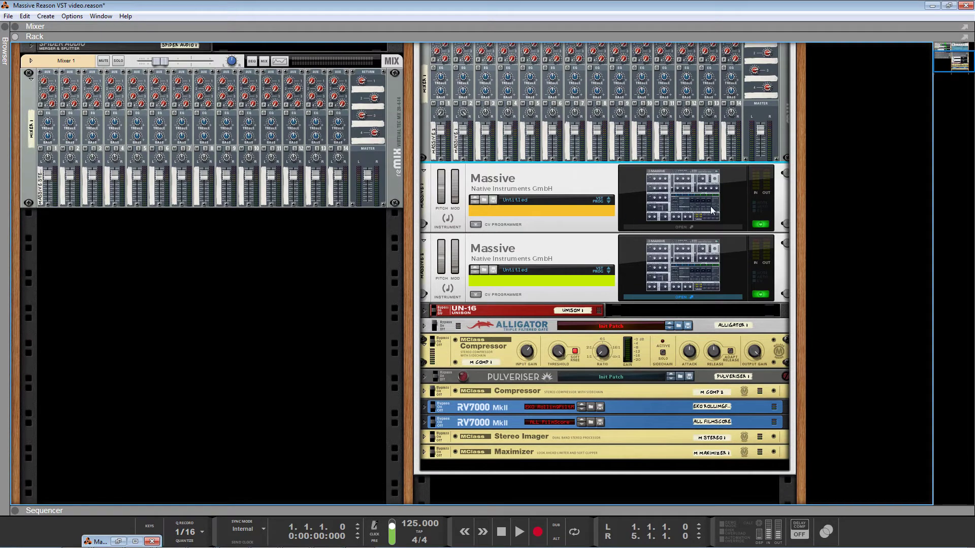
pyautogui.scroll(3, 700, 203)
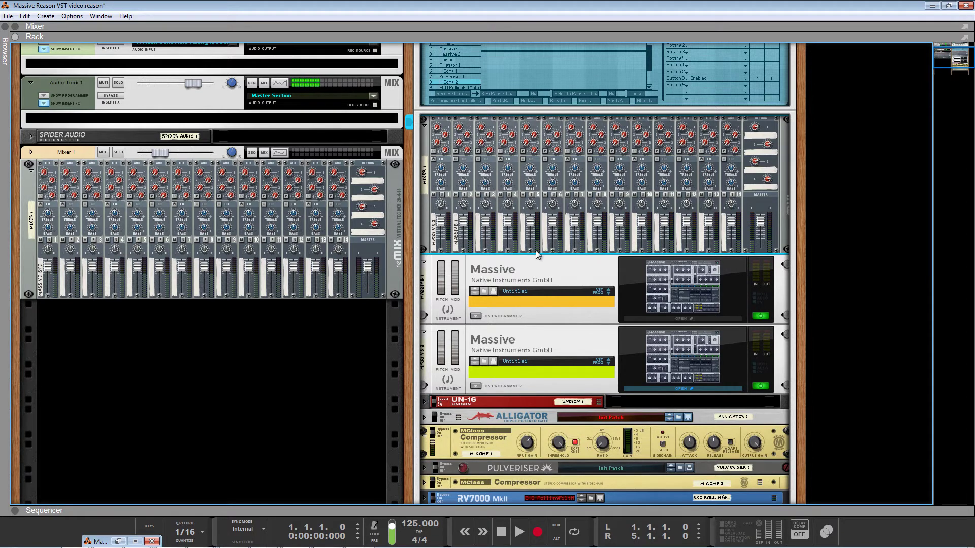
pyautogui.click(678, 291)
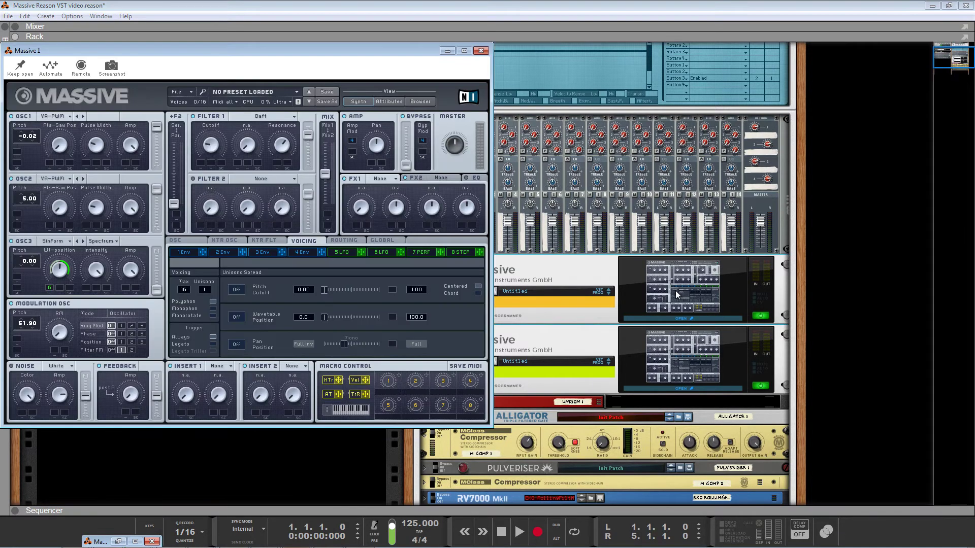
pyautogui.click(563, 77)
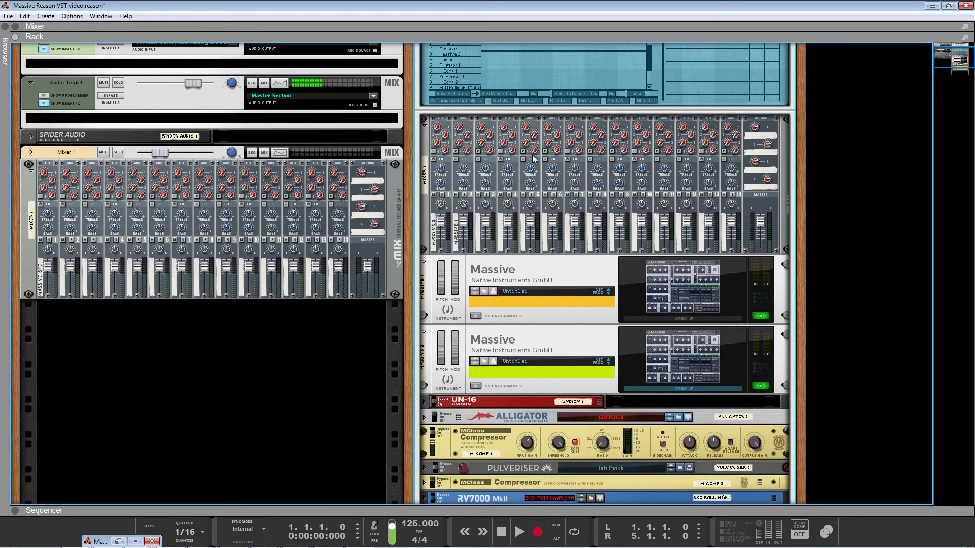
pyautogui.scroll(4, 497, 373)
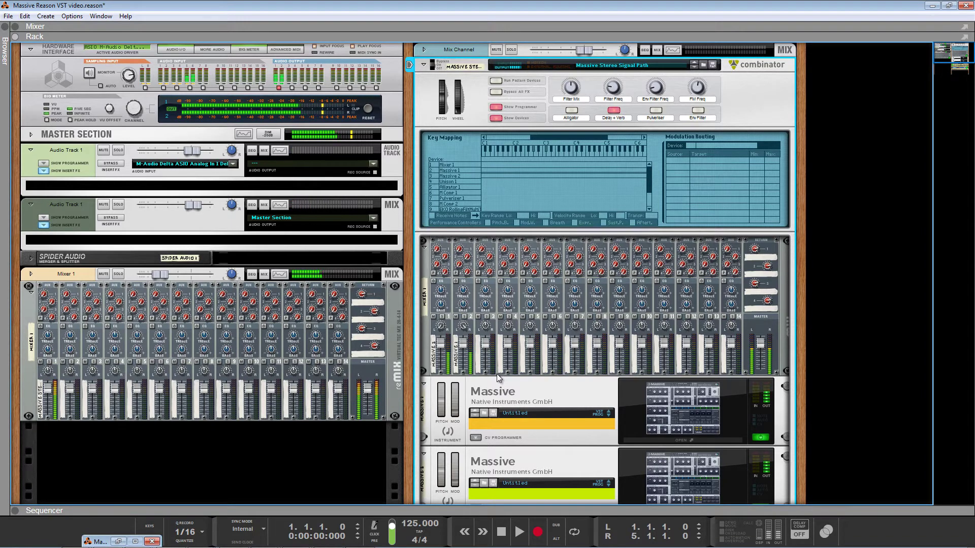
# - Audition each Massive separately by soloing channel 1 and channel 2 of the Combinator's mixer in turn, ending with no channel soloed
pyautogui.click(442, 316)
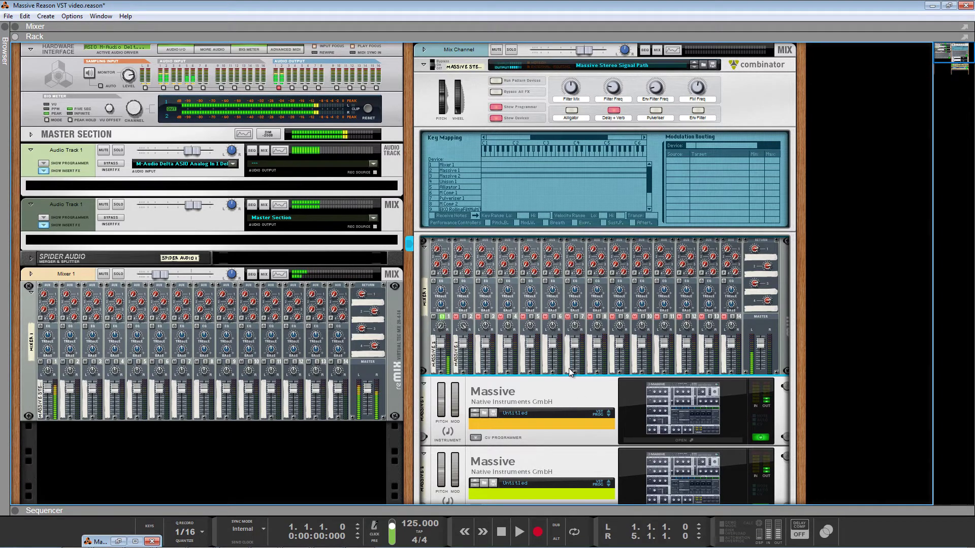
pyautogui.click(464, 317)
pyautogui.click(441, 317)
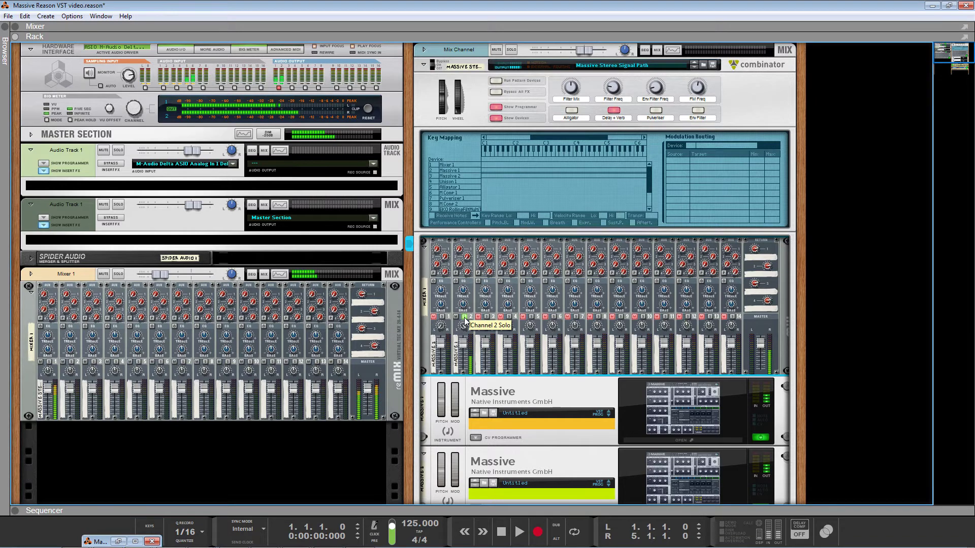
pyautogui.click(464, 317)
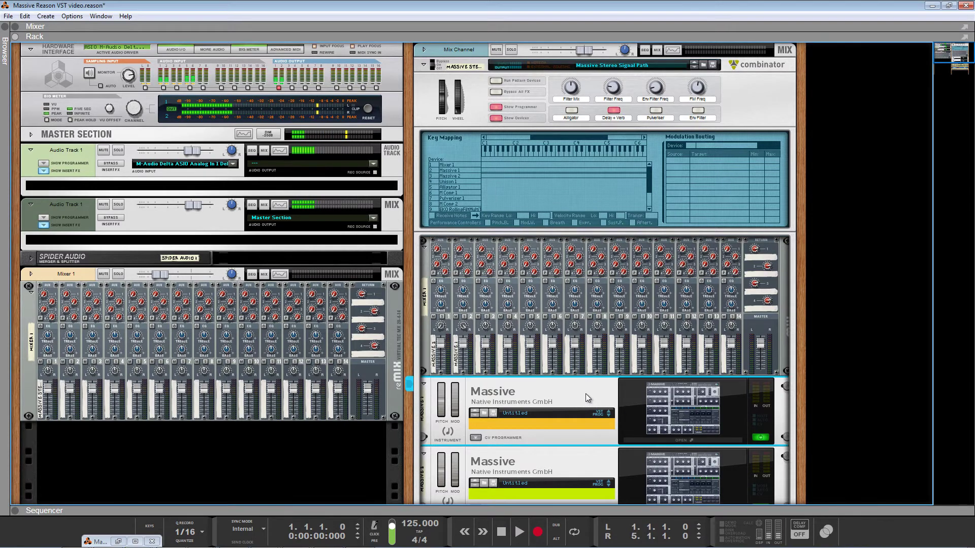
# - Show the modulation routing of Massive 1 in the Combinator programmer and turn the Filter Mix rotary all the way down
pyautogui.scroll(-3, 586, 394)
pyautogui.scroll(-8, 586, 394)
pyautogui.scroll(12, 586, 394)
pyautogui.click(462, 170)
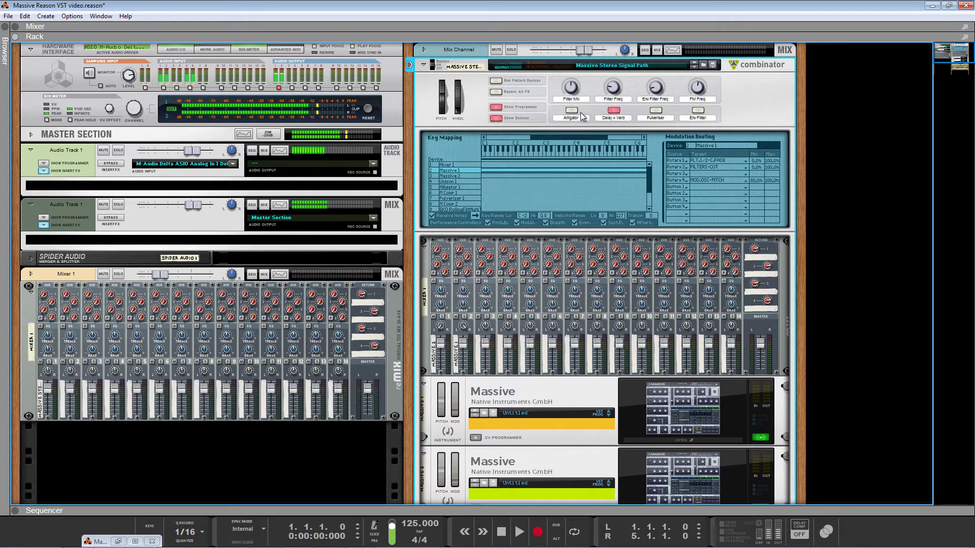
pyautogui.moveTo(571, 87); pyautogui.dragTo(573, 126)
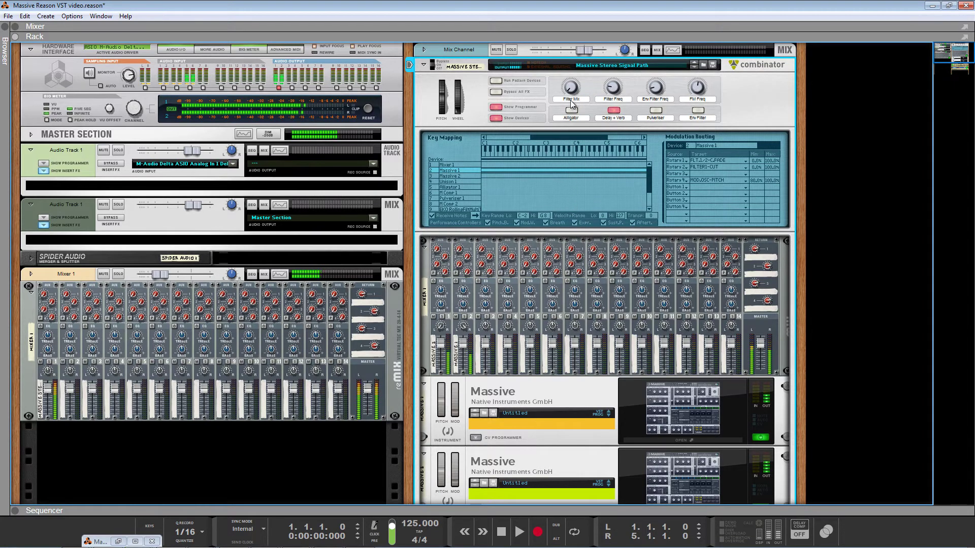
pyautogui.moveTo(574, 99)
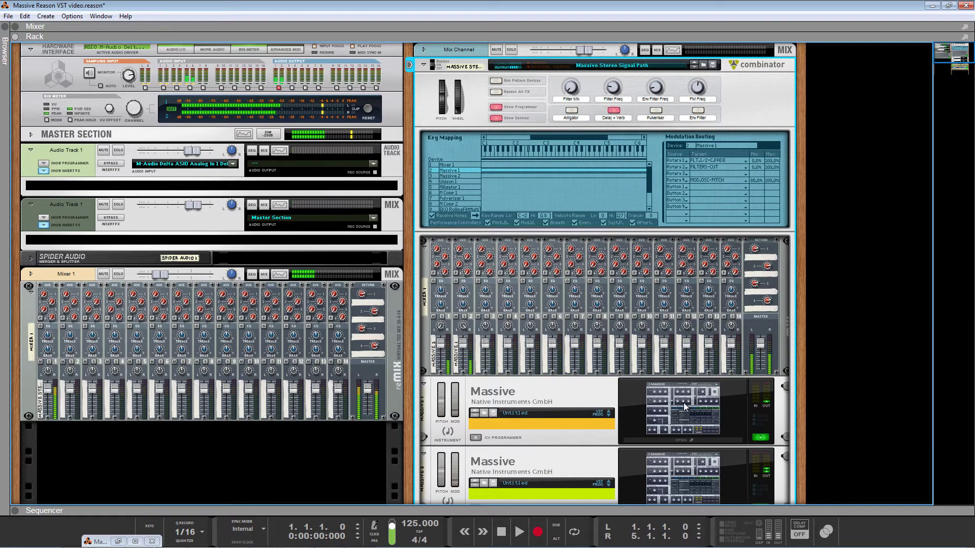
# - Open the Massive 1 editor, set it to Keep open, and sweep the Combinator's Filter Mix rotary, ending all the way down
pyautogui.click(683, 419)
pyautogui.click(682, 420)
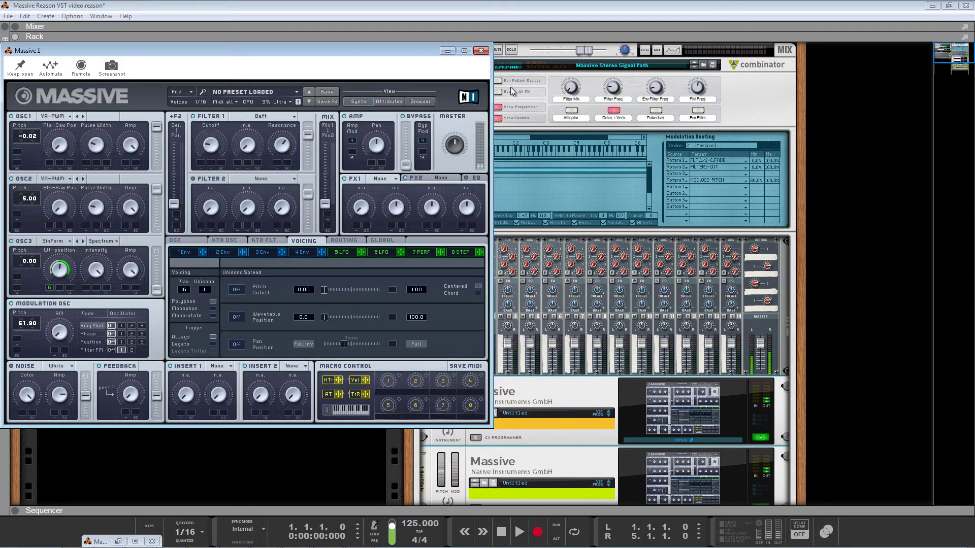
pyautogui.click(21, 66)
pyautogui.moveTo(571, 89); pyautogui.dragTo(556, 174)
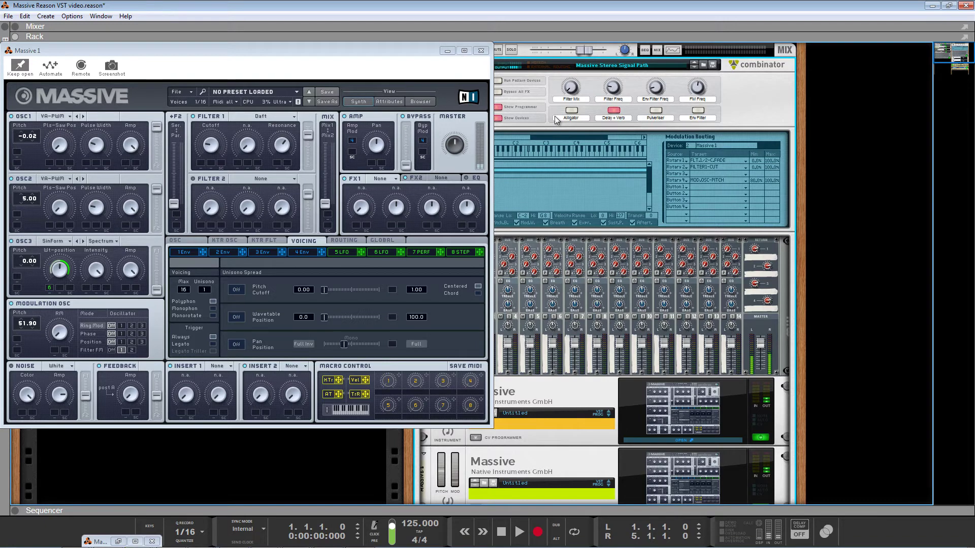
# - Unfold the CV Programmer of Massive 1 and close the Massive 1 editor
pyautogui.scroll(-2, 476, 443)
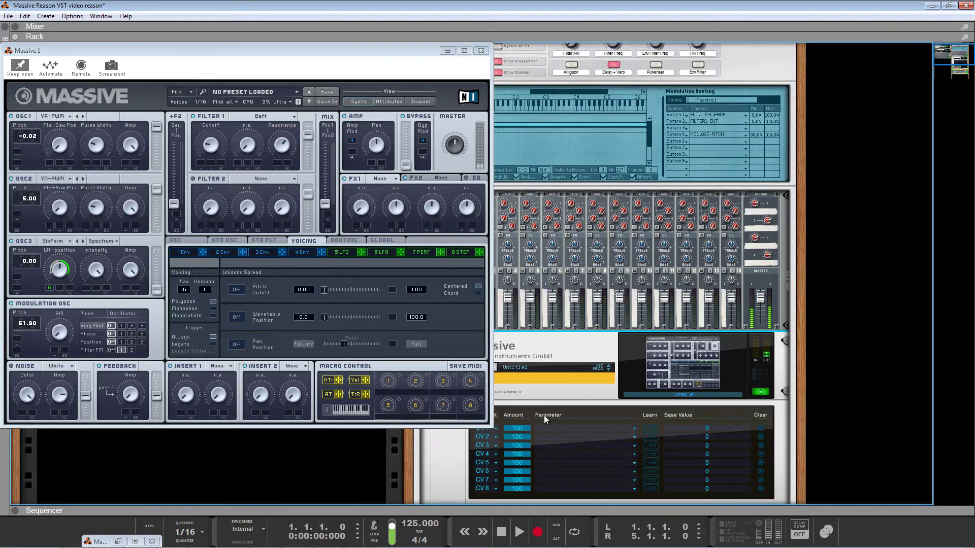
pyautogui.scroll(-2, 544, 415)
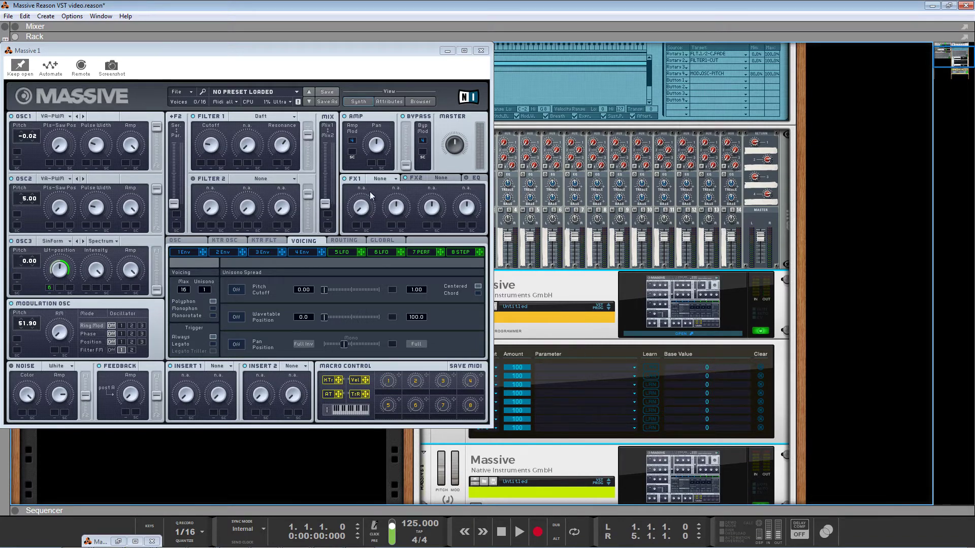
pyautogui.click(446, 50)
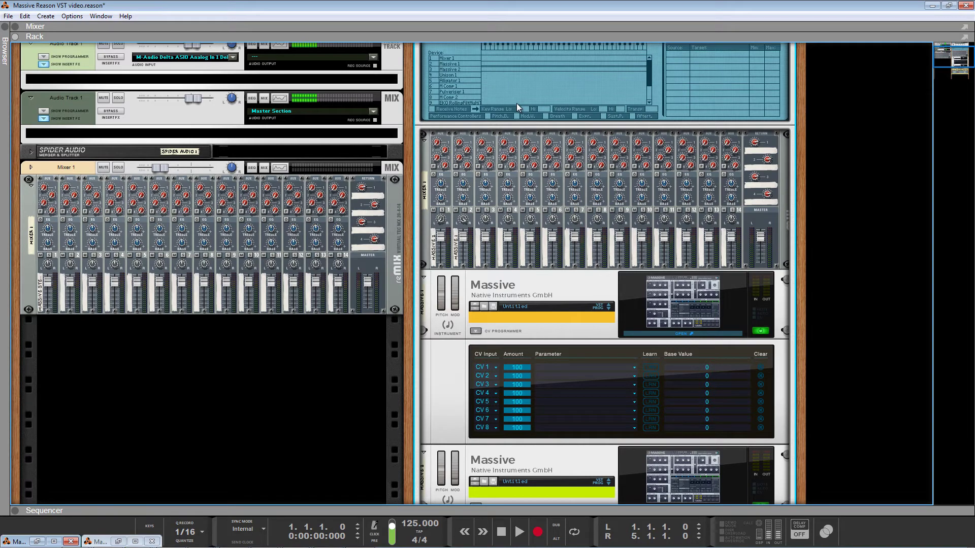
pyautogui.scroll(3, 517, 105)
pyautogui.scroll(-4, 505, 266)
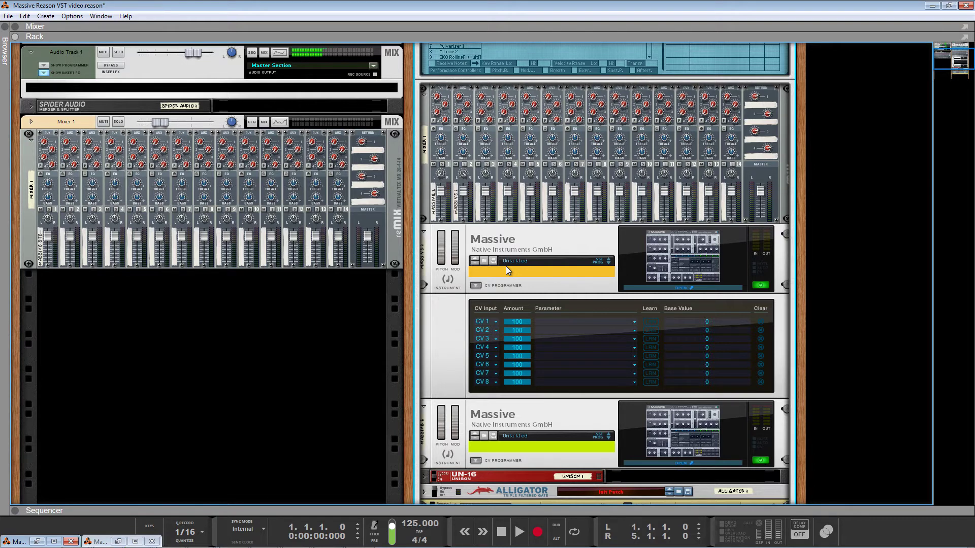
pyautogui.click(677, 251)
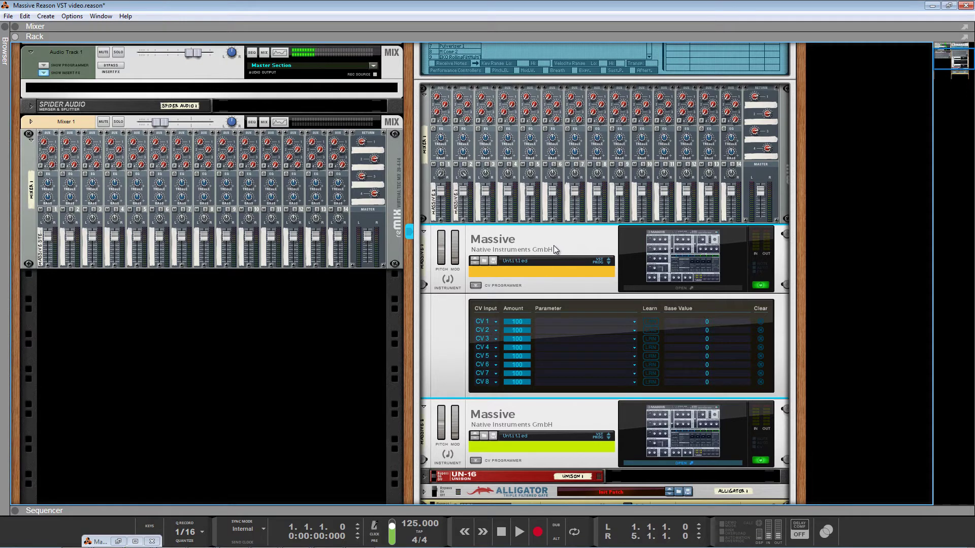
# - Select the UN-16 Unison and look over the effects chain below the two Massive instruments
pyautogui.scroll(-5, 553, 245)
pyautogui.click(501, 326)
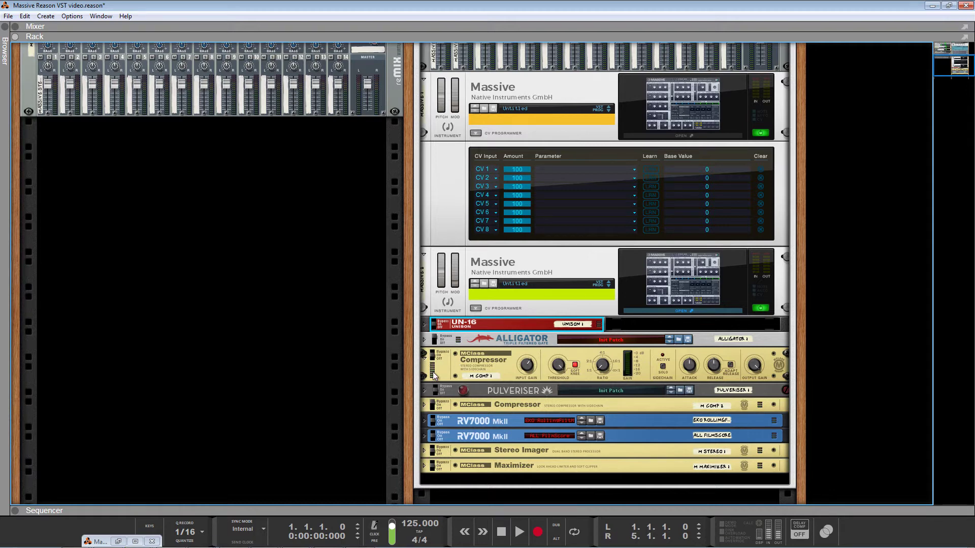
pyautogui.click(424, 357)
pyautogui.scroll(1, 518, 382)
pyautogui.scroll(5, 518, 379)
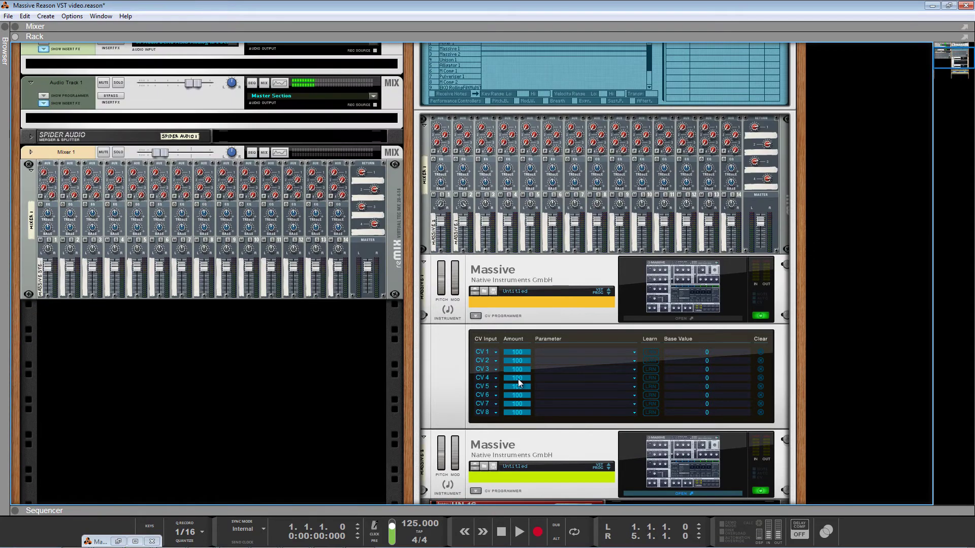
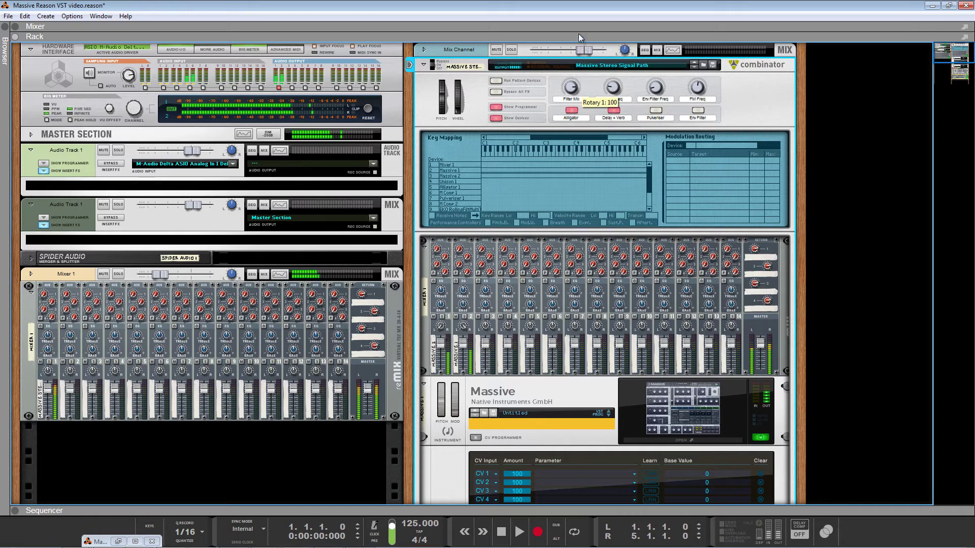
# - Enable the Combinator's Pulveriser and sweep Filter Freq up and back down while lowering Filter Mix
pyautogui.click(655, 110)
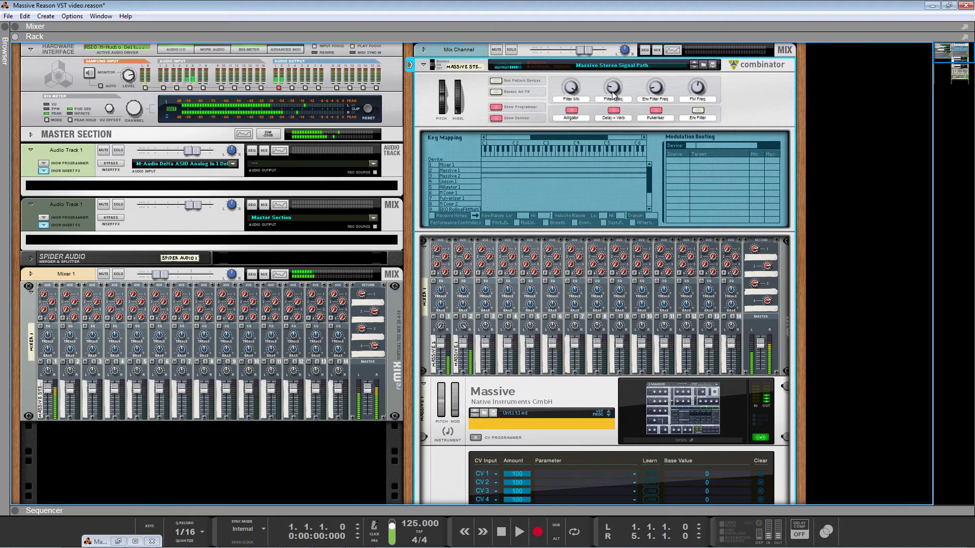
pyautogui.moveTo(614, 100); pyautogui.dragTo(625, 11)
pyautogui.moveTo(571, 118); pyautogui.dragTo(568, 146)
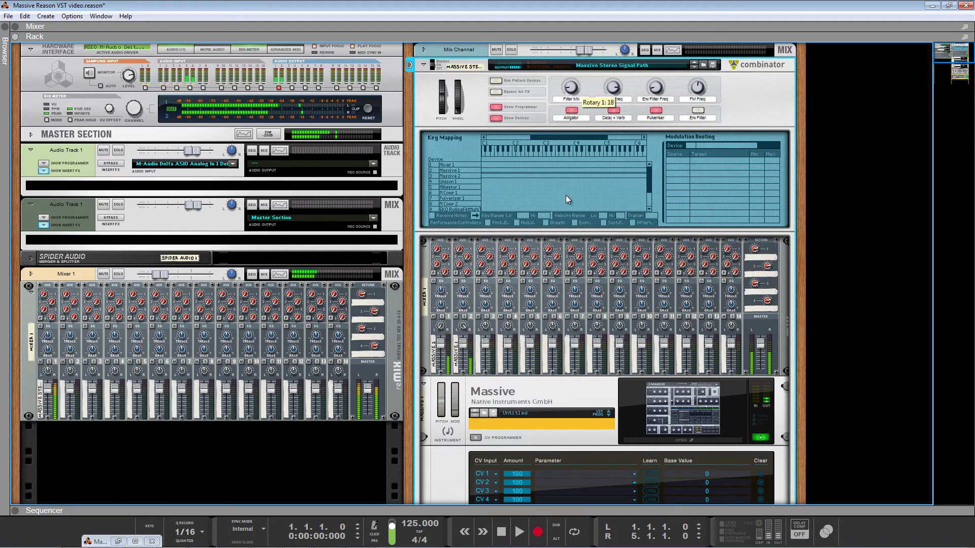
pyautogui.moveTo(614, 97); pyautogui.dragTo(601, 181)
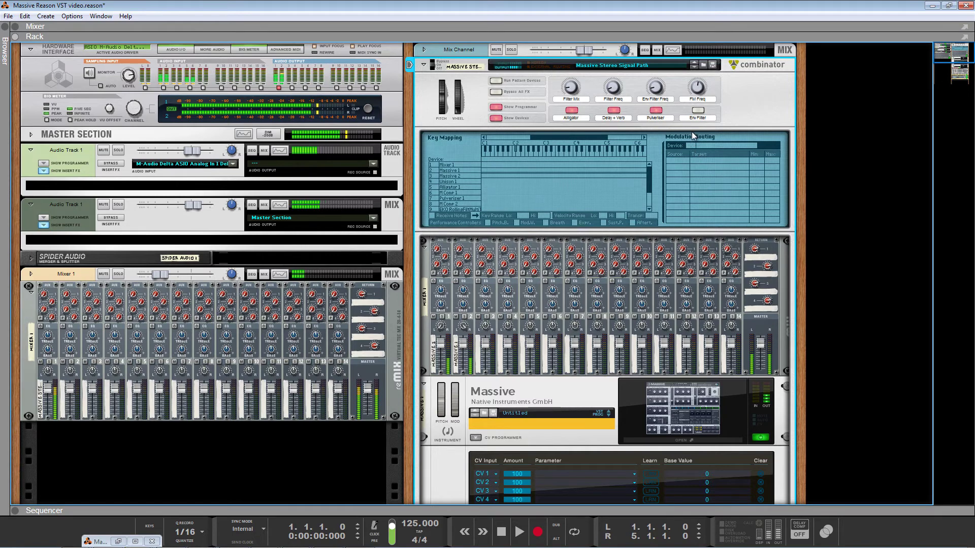
# - Turn on the Combinator's Env Filter and switch off the Pulveriser and the Alligator
pyautogui.click(698, 111)
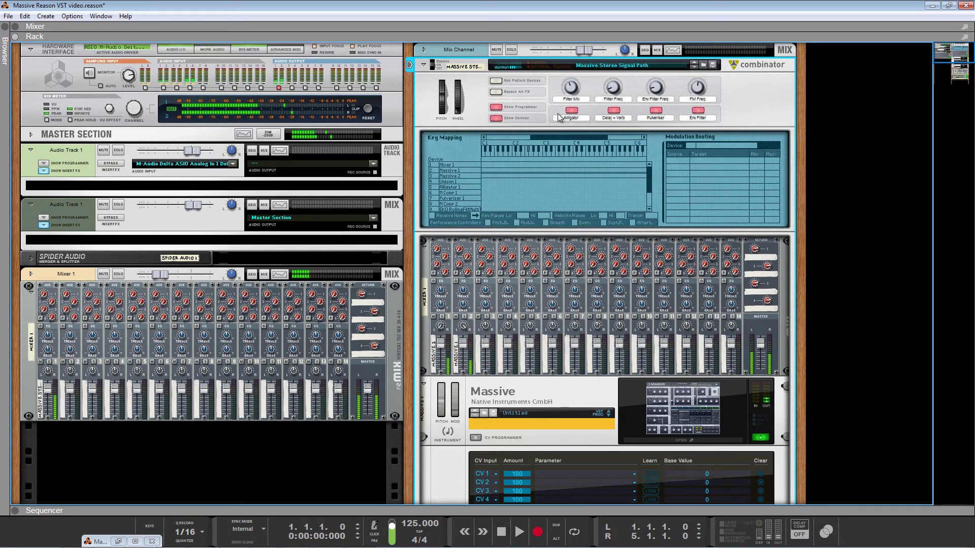
pyautogui.click(654, 112)
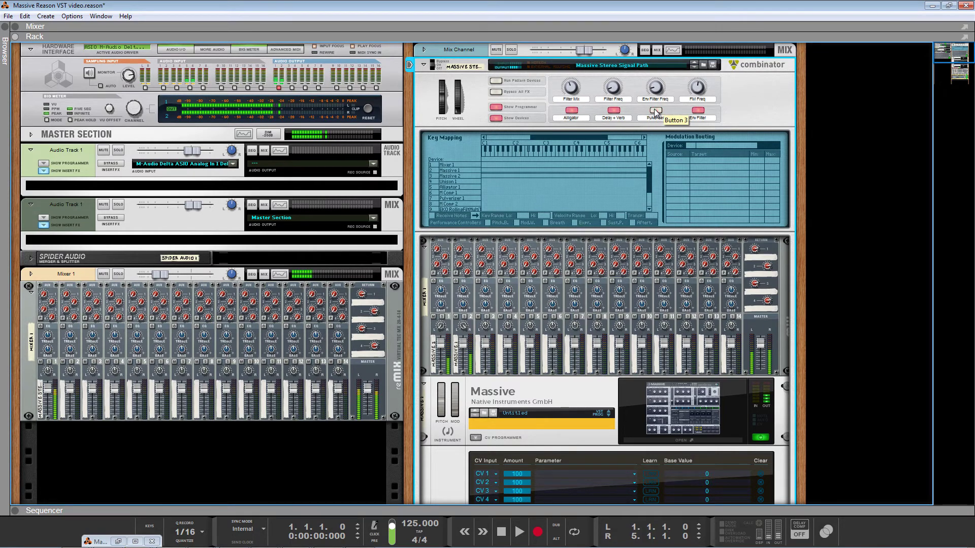
pyautogui.click(573, 111)
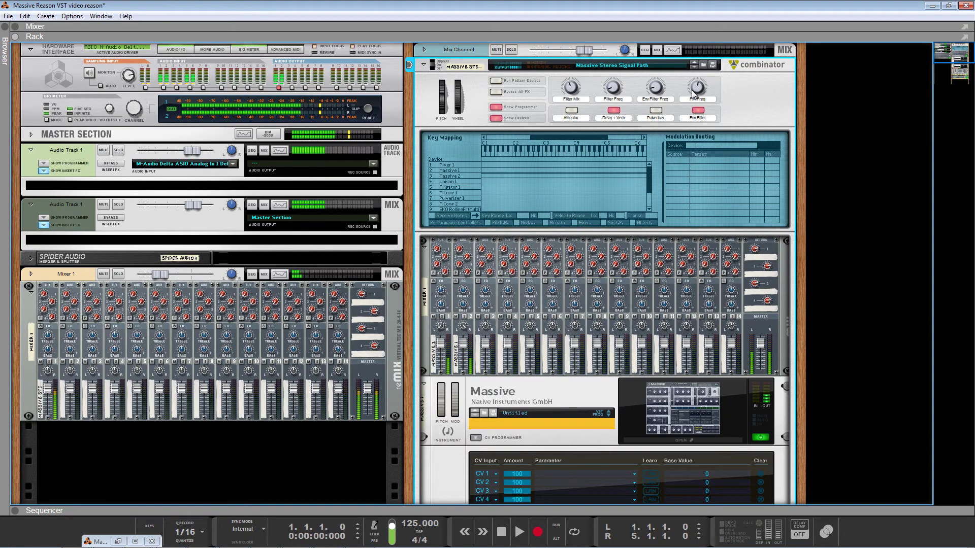
# - Keep the Massive 1 editor open while adjusting the Combinator's FM Freq rotary, ending at 67
pyautogui.moveTo(691, 90)
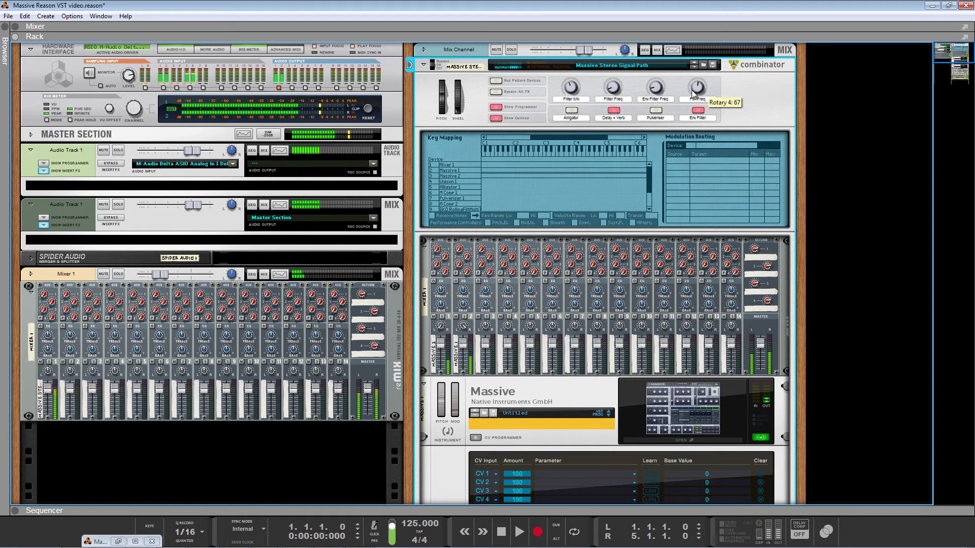
pyautogui.click(683, 441)
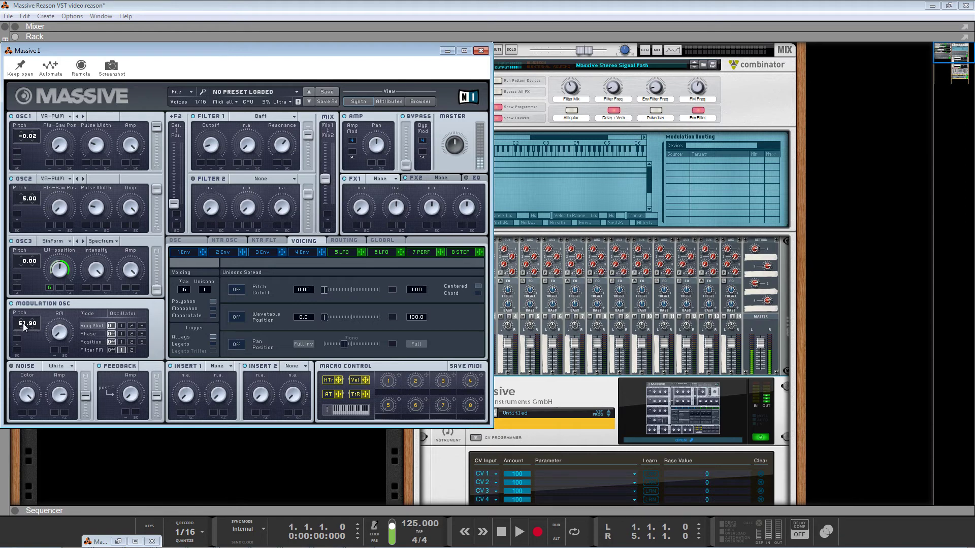
pyautogui.click(699, 89)
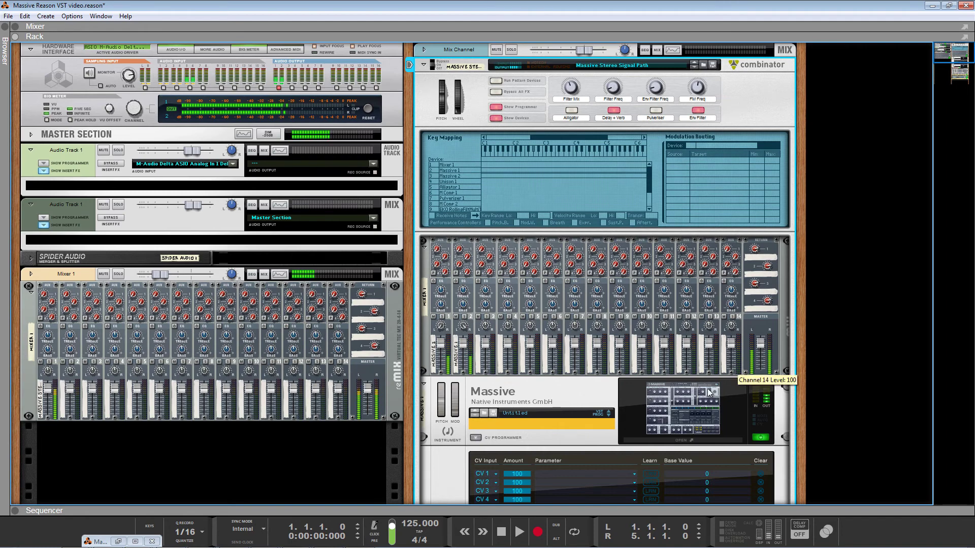
pyautogui.click(683, 440)
pyautogui.click(20, 66)
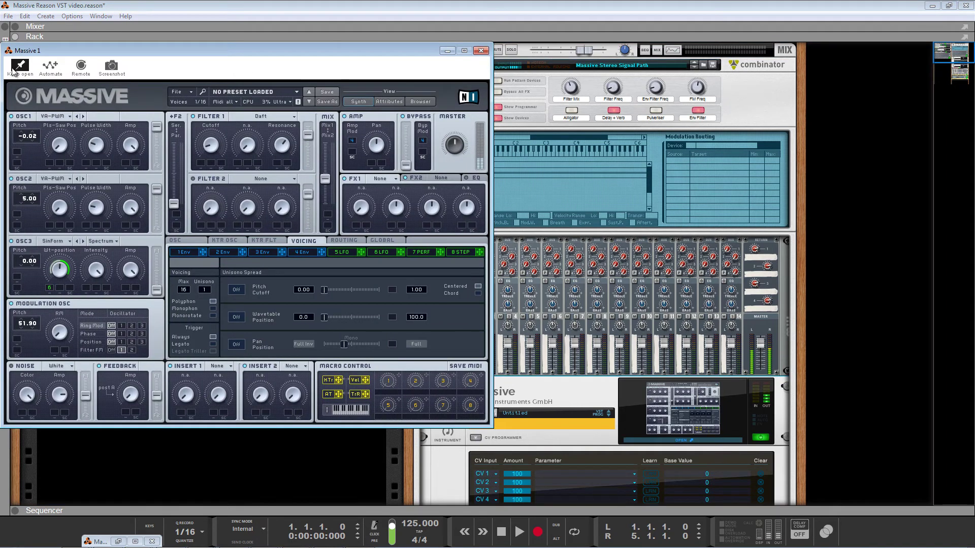
pyautogui.click(698, 89)
pyautogui.moveTo(698, 88)
pyautogui.mouseDown()
pyautogui.moveTo(690, 157)
pyautogui.moveTo(704, 60)
pyautogui.moveTo(703, 120)
pyautogui.moveTo(702, 89)
pyautogui.mouseUp()
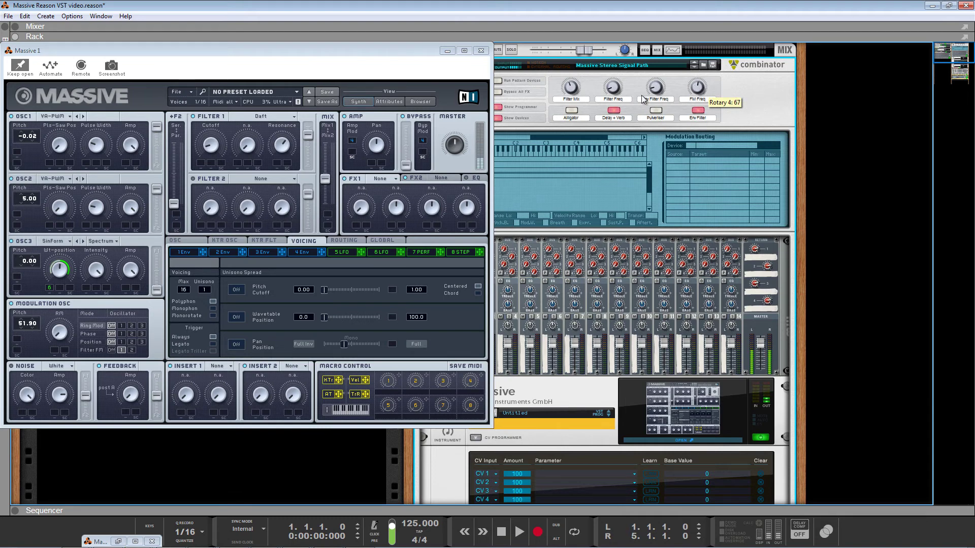
# - Compare the sound with Env Filter off and on, and raise the Filter Mix rotary
pyautogui.click(699, 111)
pyautogui.click(699, 111)
pyautogui.moveTo(569, 95); pyautogui.dragTo(578, 30)
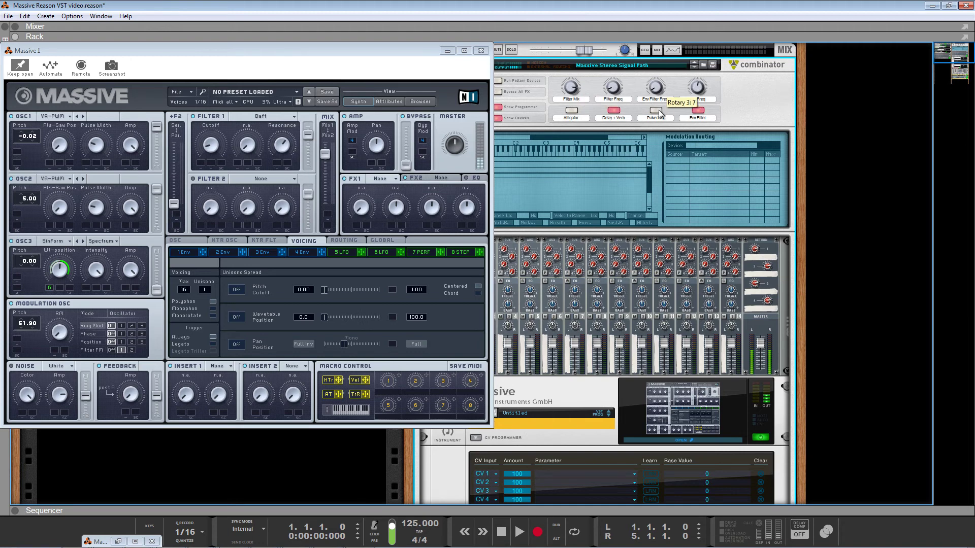